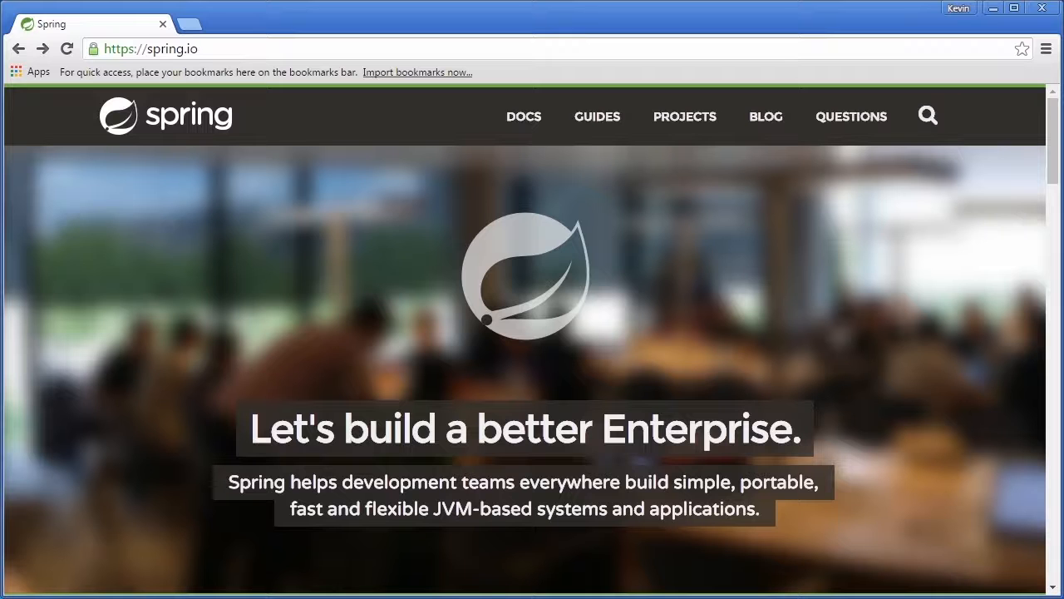
Open the Spring Tool Suite page from the Spring home page and go to its list of all download versions.
left_click_drag(1055, 134, 1057, 391)
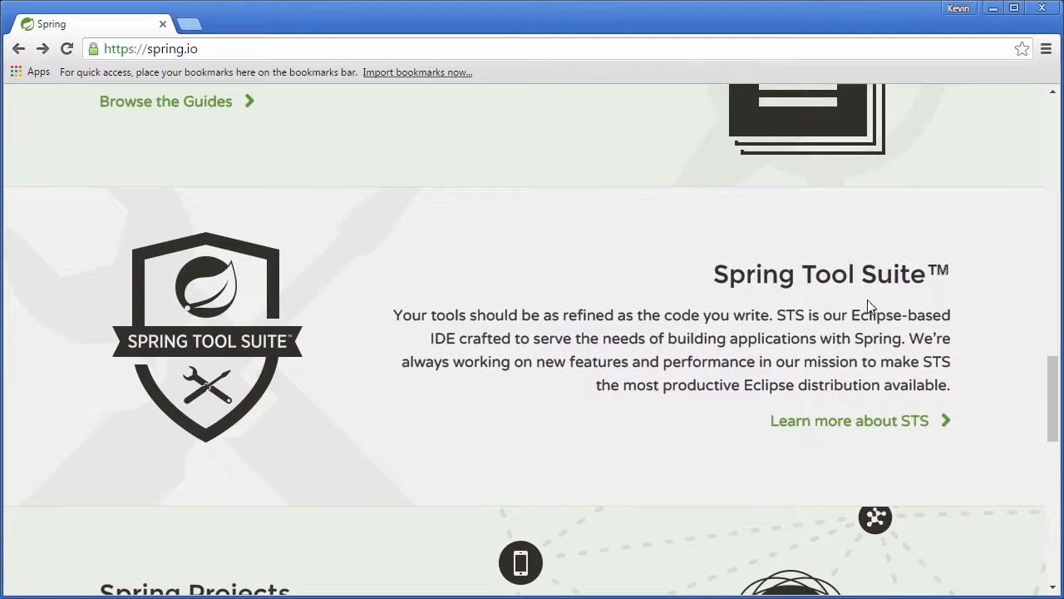
left_click(850, 429)
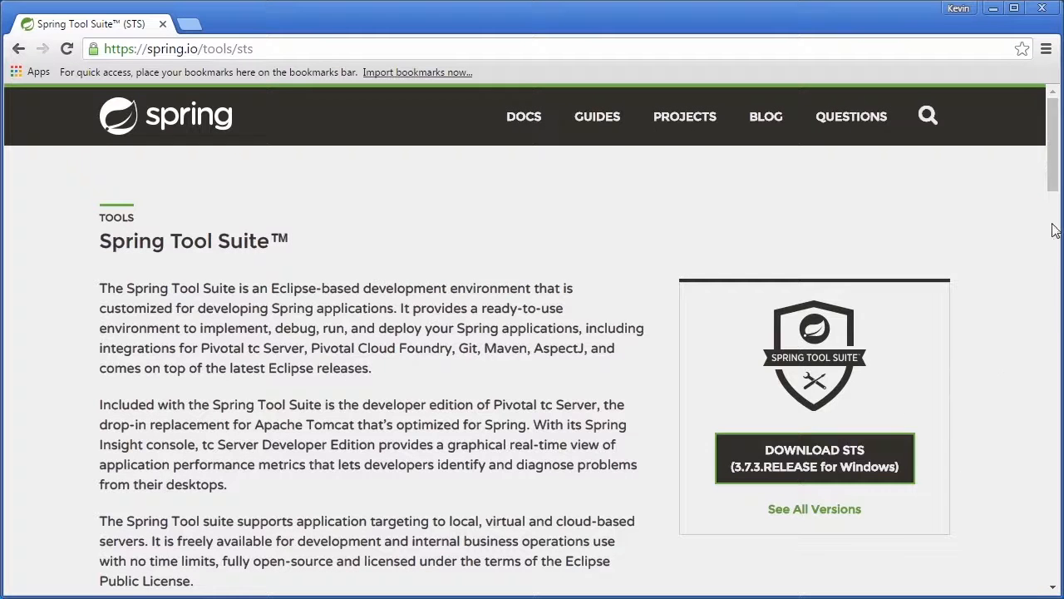
left_click_drag(1057, 175, 1056, 201)
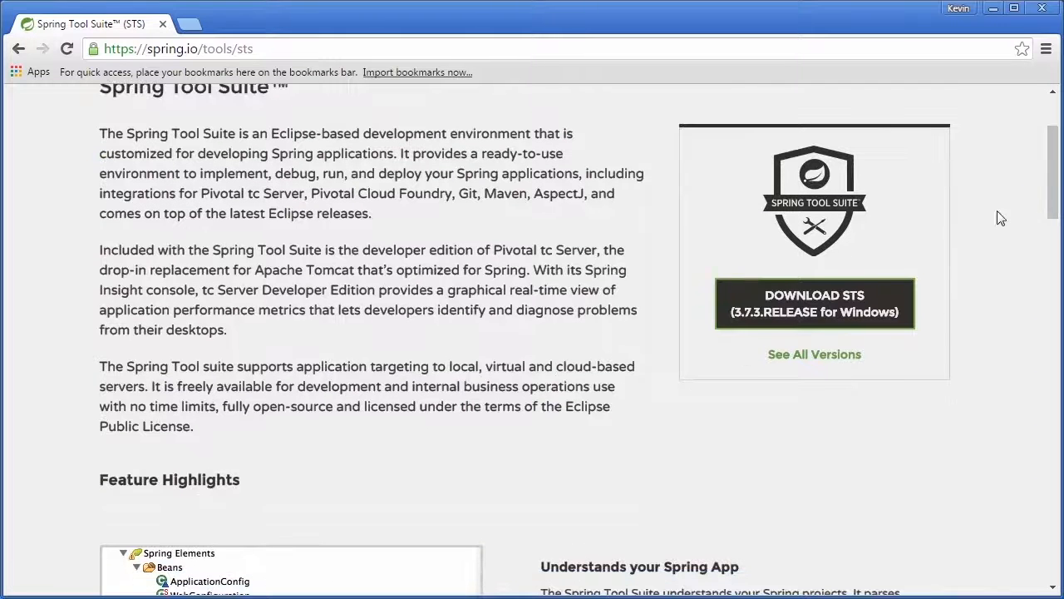
left_click(814, 356)
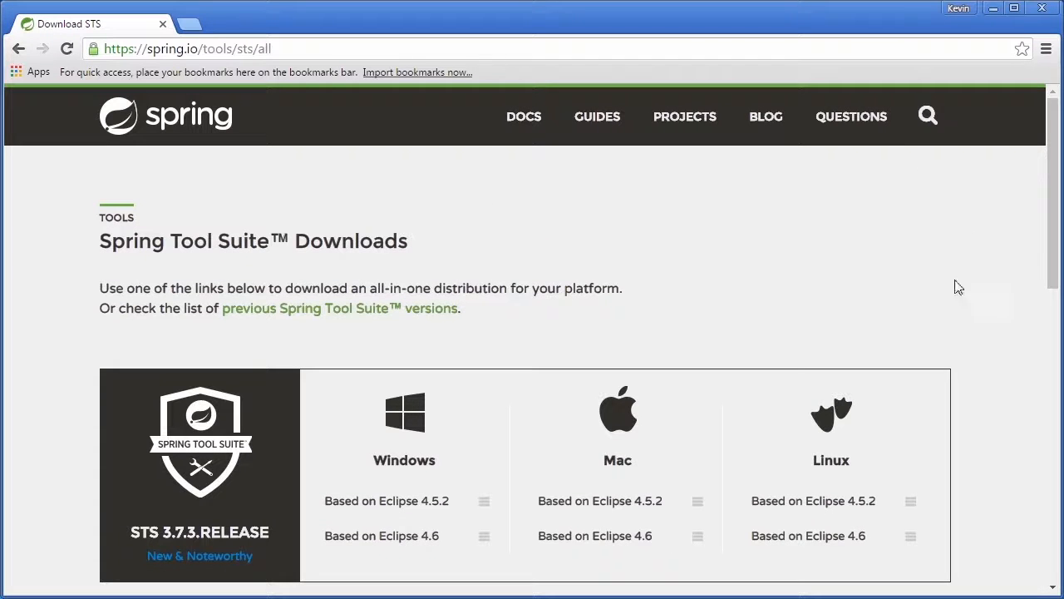
Try to download the Windows 64-bit STS zip based on Eclipse 4.6 to the Desktop, then cancel the save.
left_click_drag(1049, 248, 1055, 289)
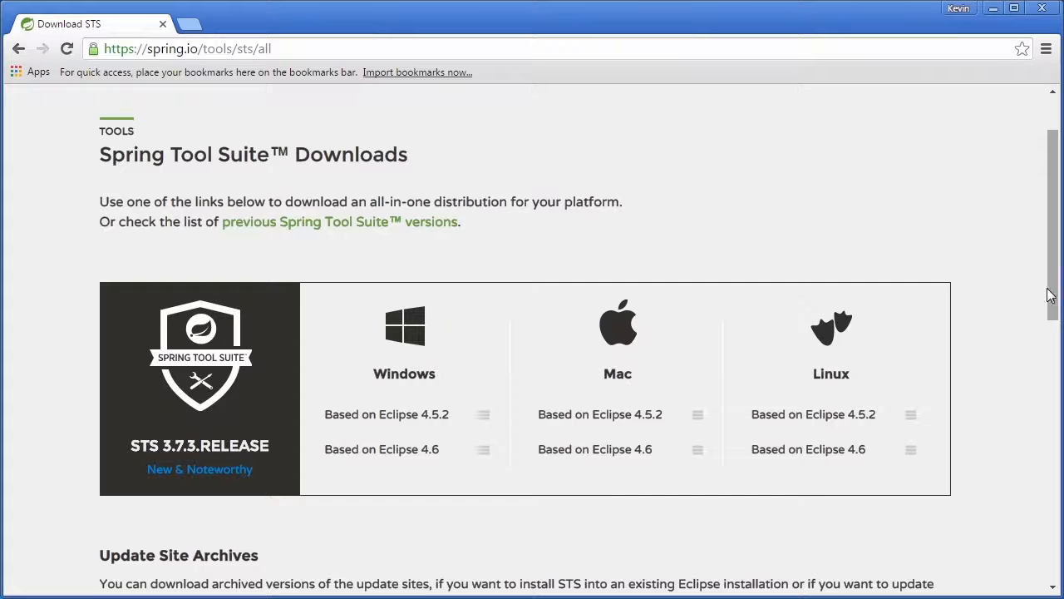
left_click(483, 451)
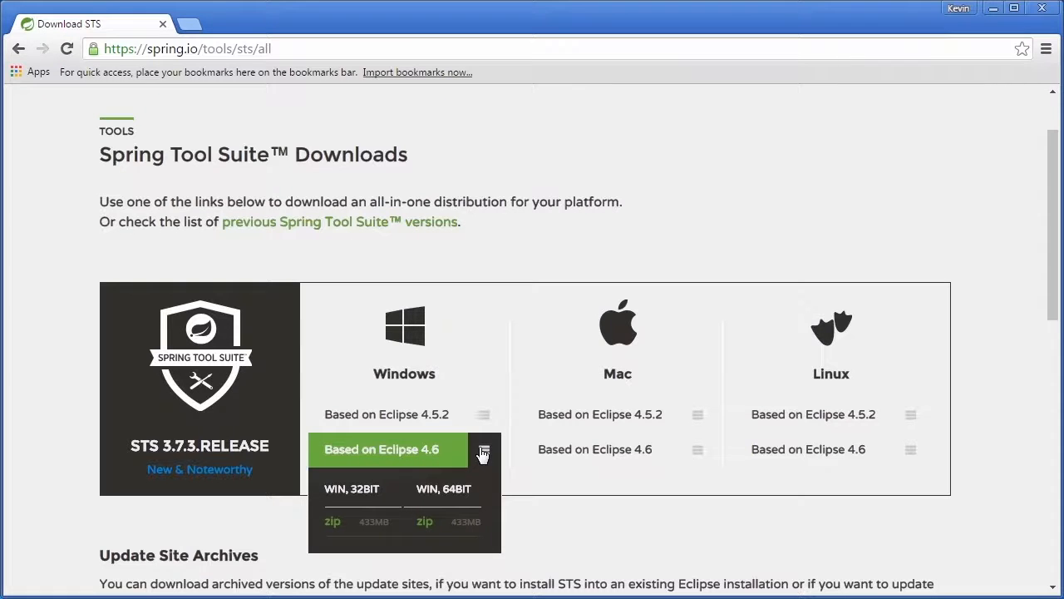
left_click(424, 523)
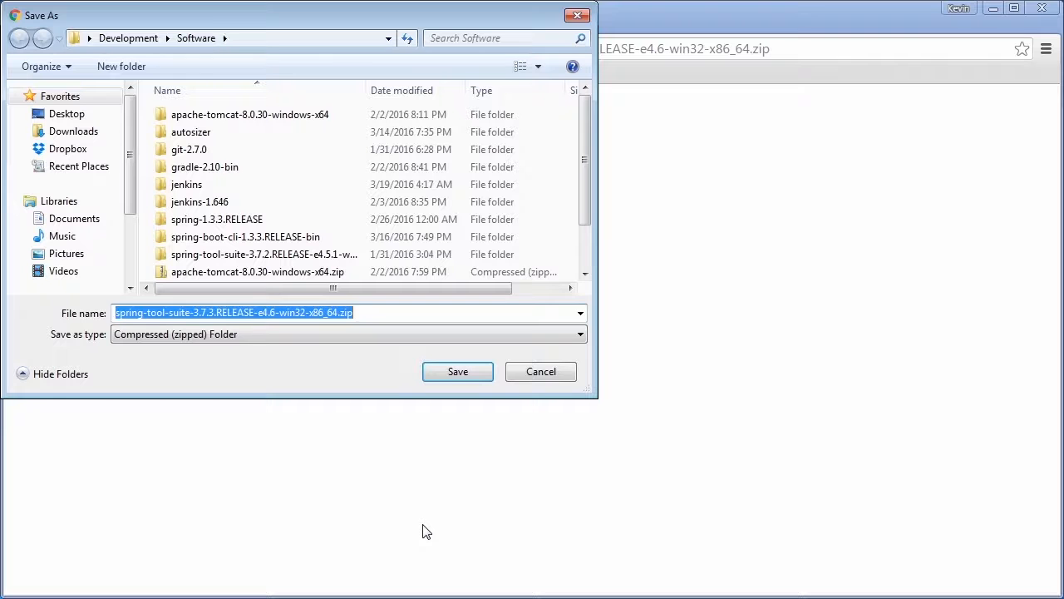
left_click(65, 114)
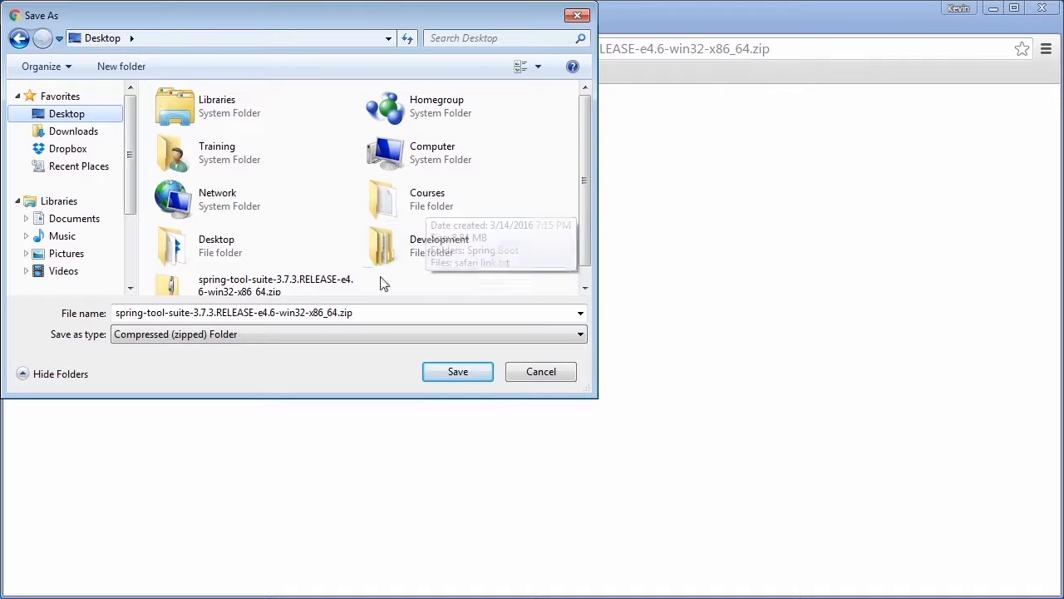
left_click(342, 288)
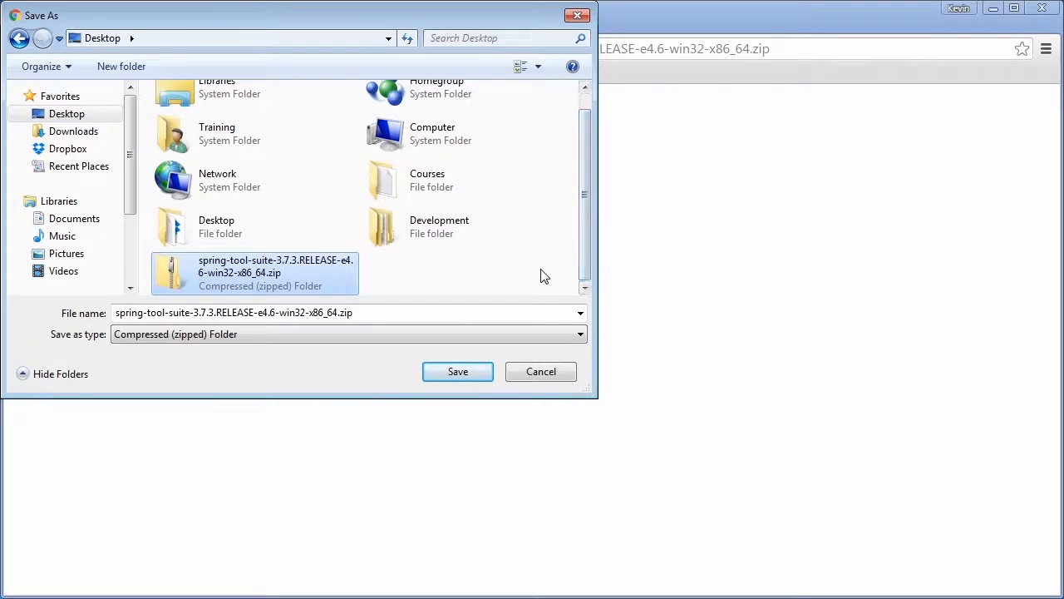
left_click(541, 372)
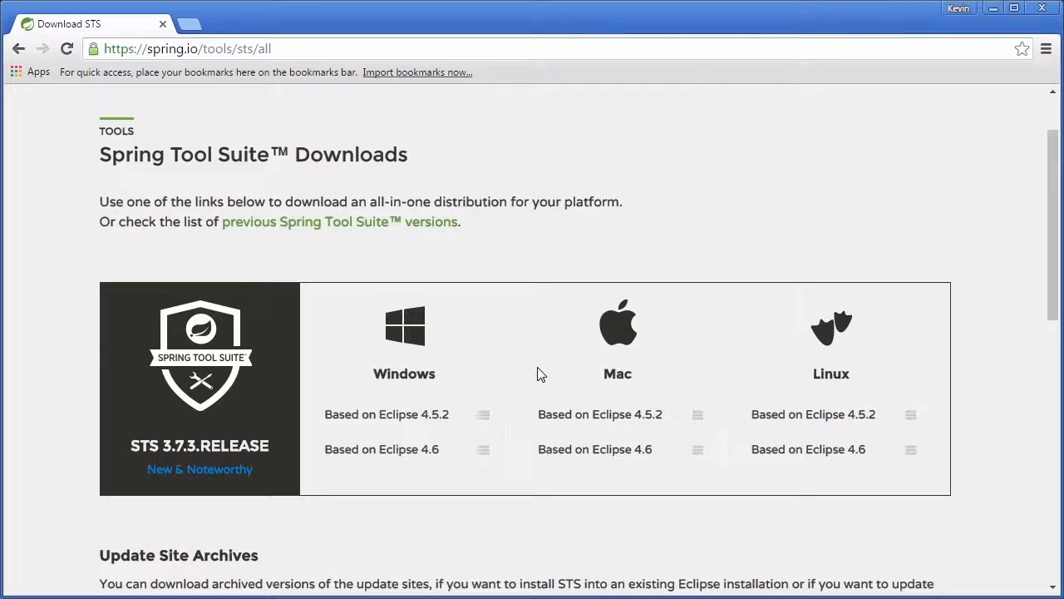
Switch to the desktop and extract the spring-tool-suite zip with 7-Zip into a folder named after the archive.
key("super+d")
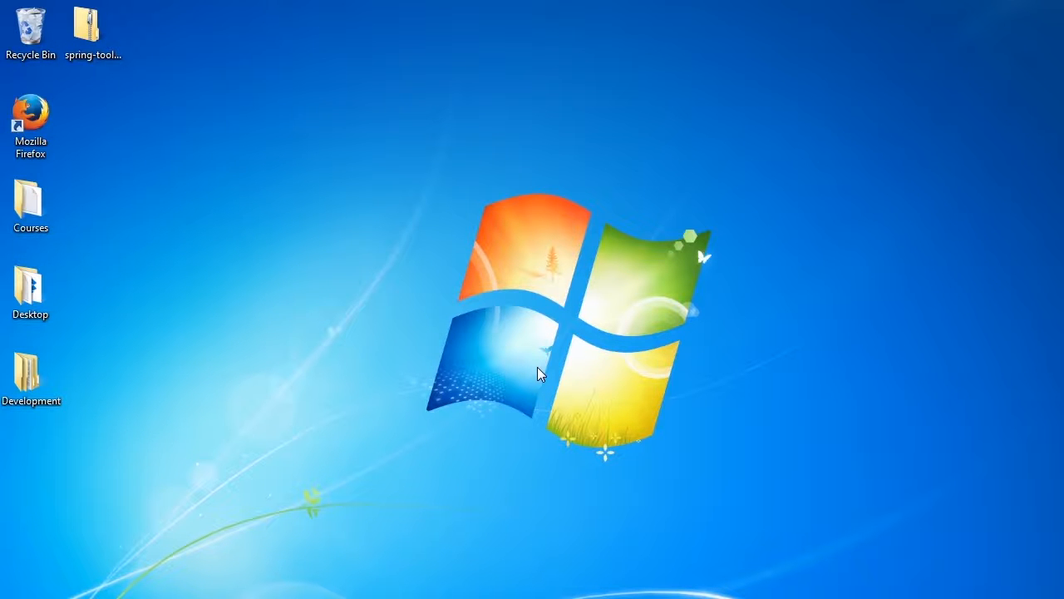
right_click(90, 59)
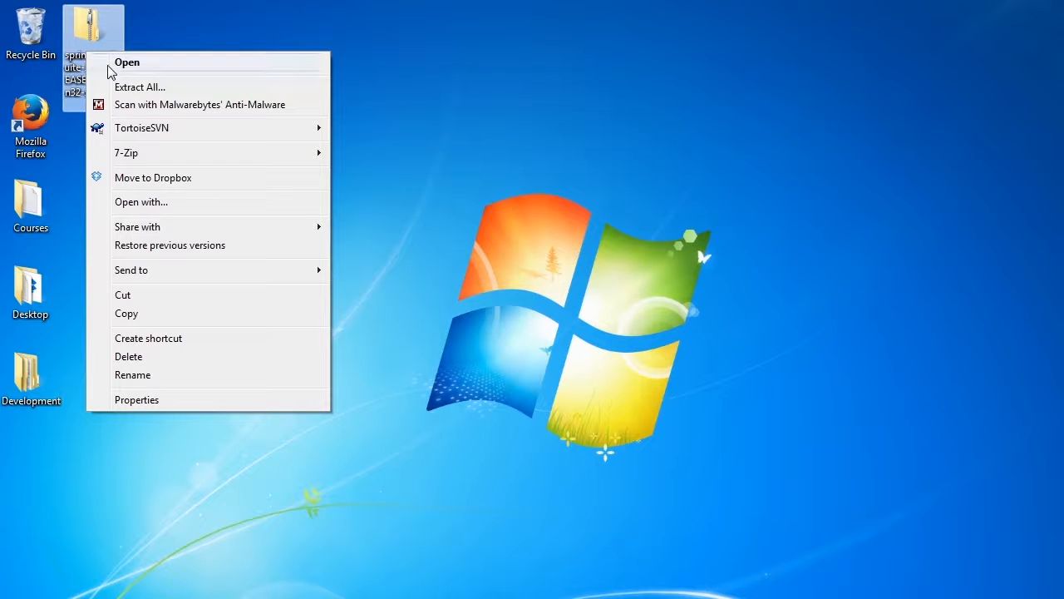
mouse_move(139, 157)
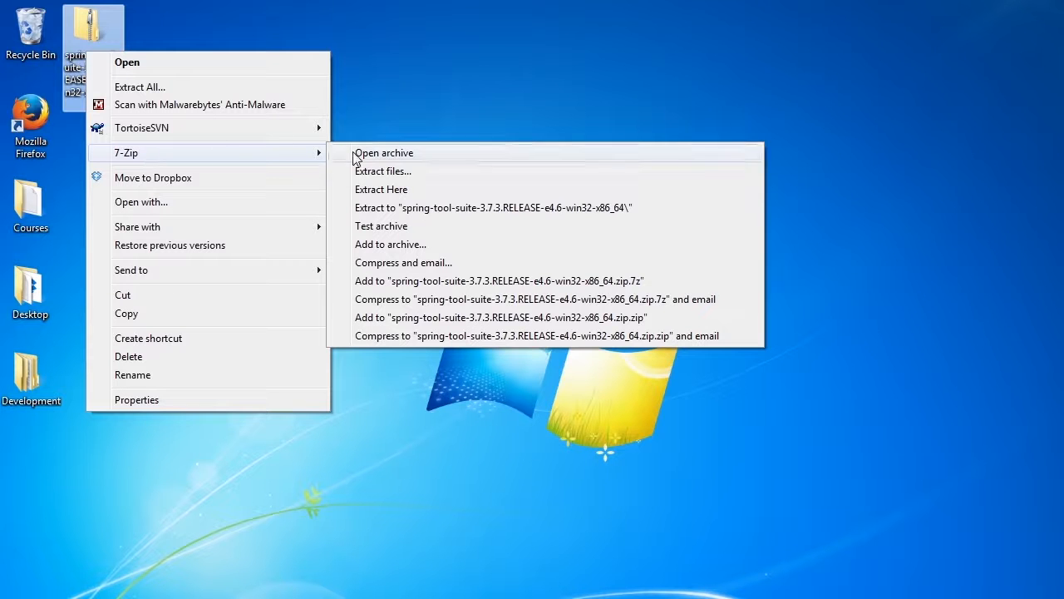
left_click(420, 210)
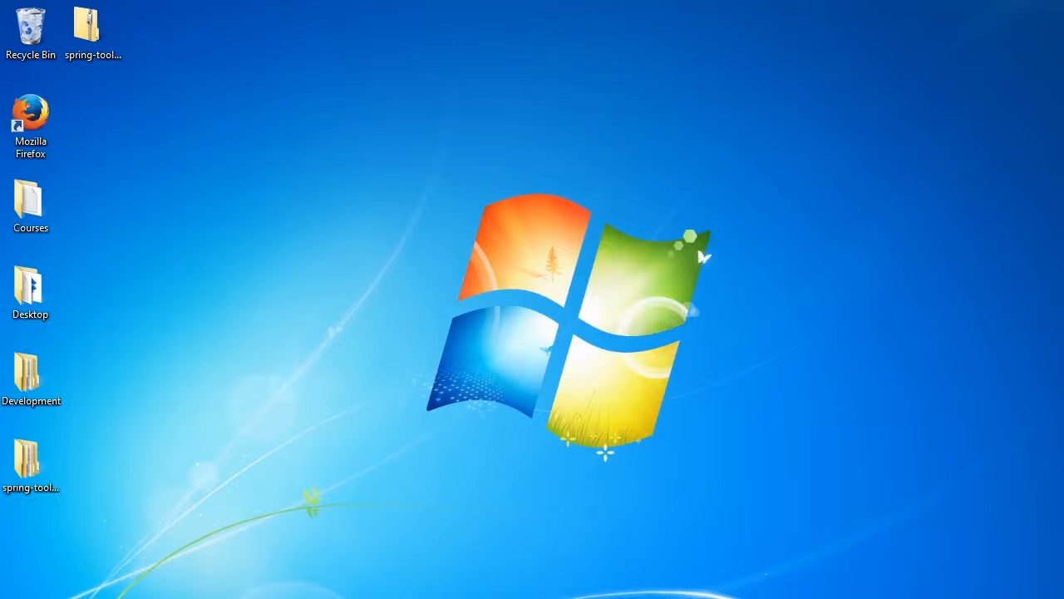
Browse the extracted spring-tool-suite folder on the desktop down to sts-bundle\sts-3.7.3.RELEASE.
double_click(33, 463)
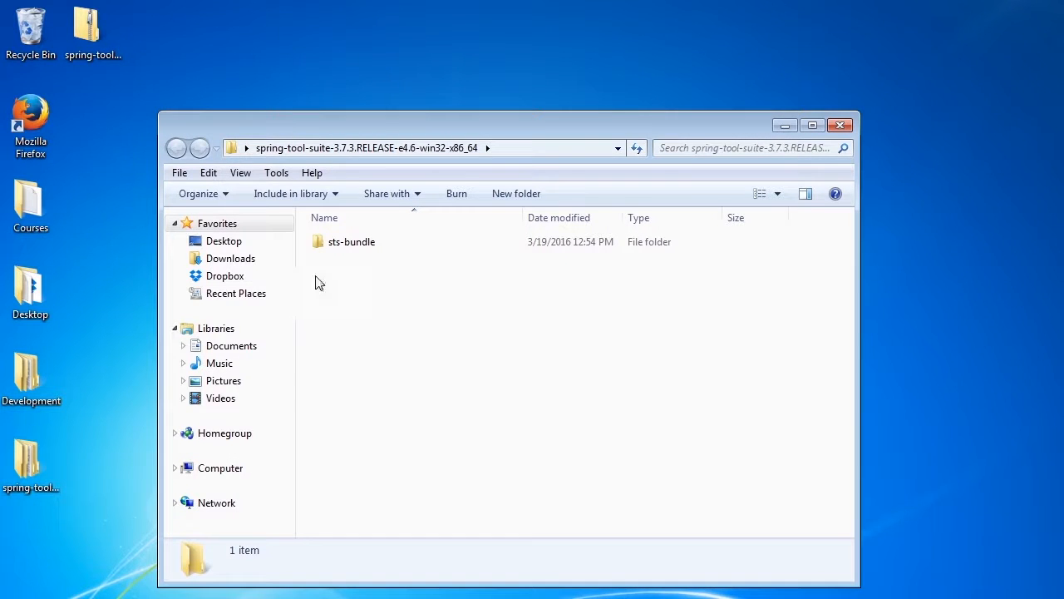
left_click(344, 248)
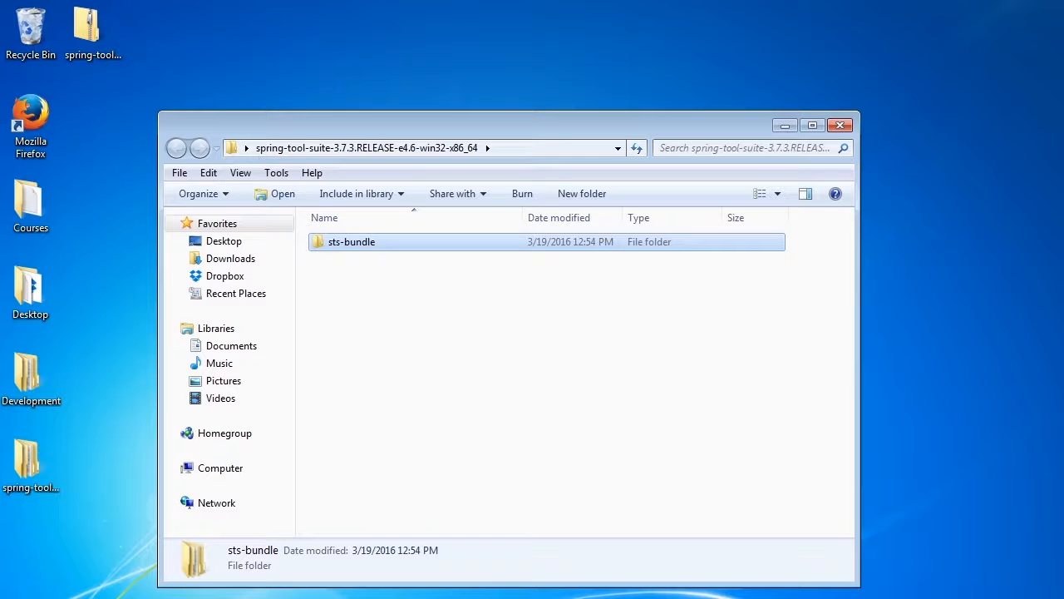
key("Return")
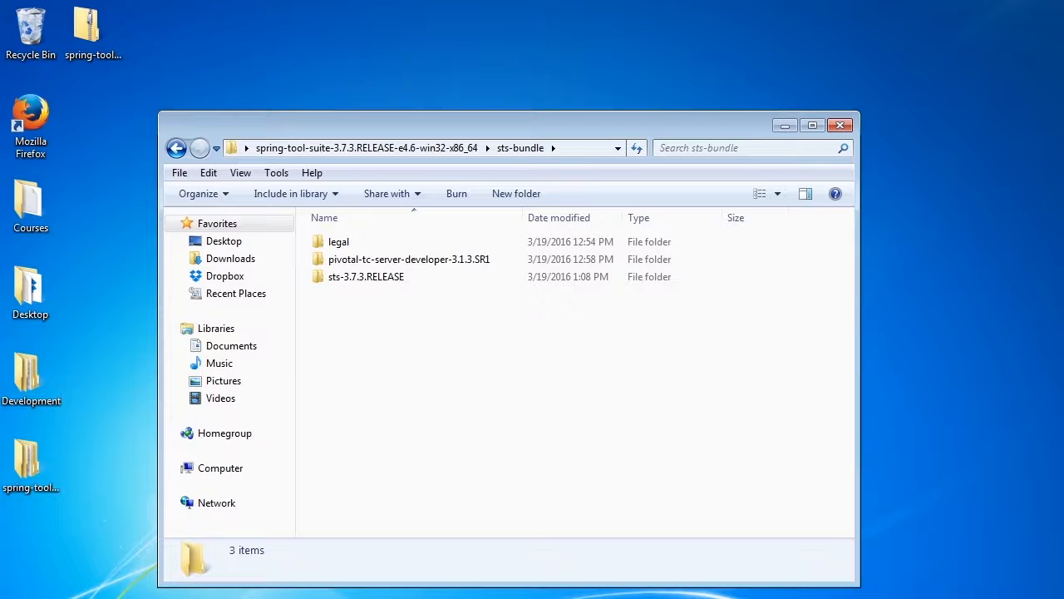
key("Down")
key("Down")
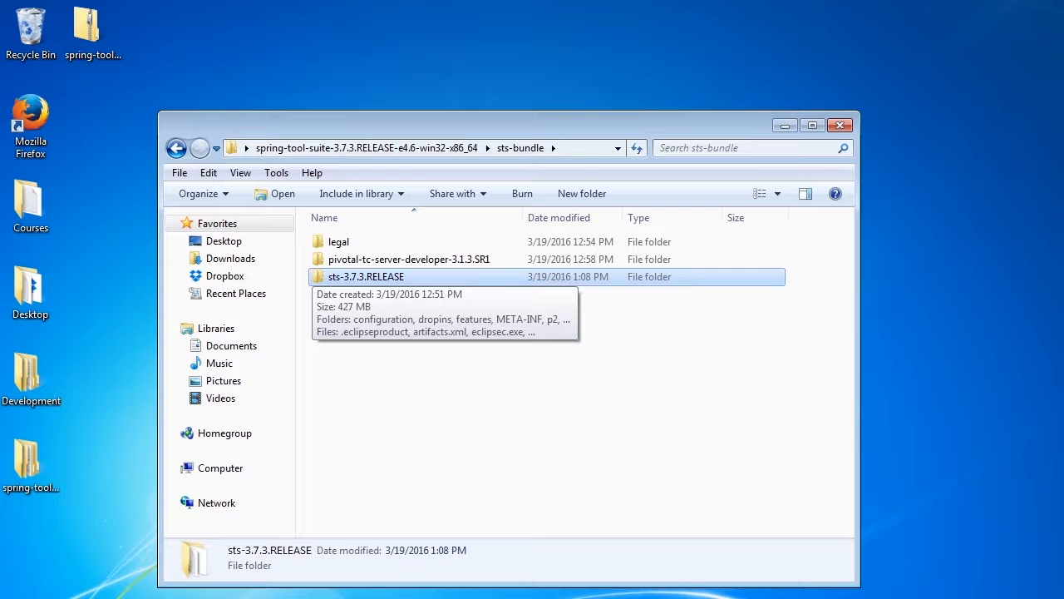
key("Return")
Launch STS.exe from the sts-3.7.3.RELEASE folder.
key("Down")
key("Down")
key("Down")
key("Down")
key("Down")
key("Down")
key("Down")
key("Down")
key("Down")
key("Down")
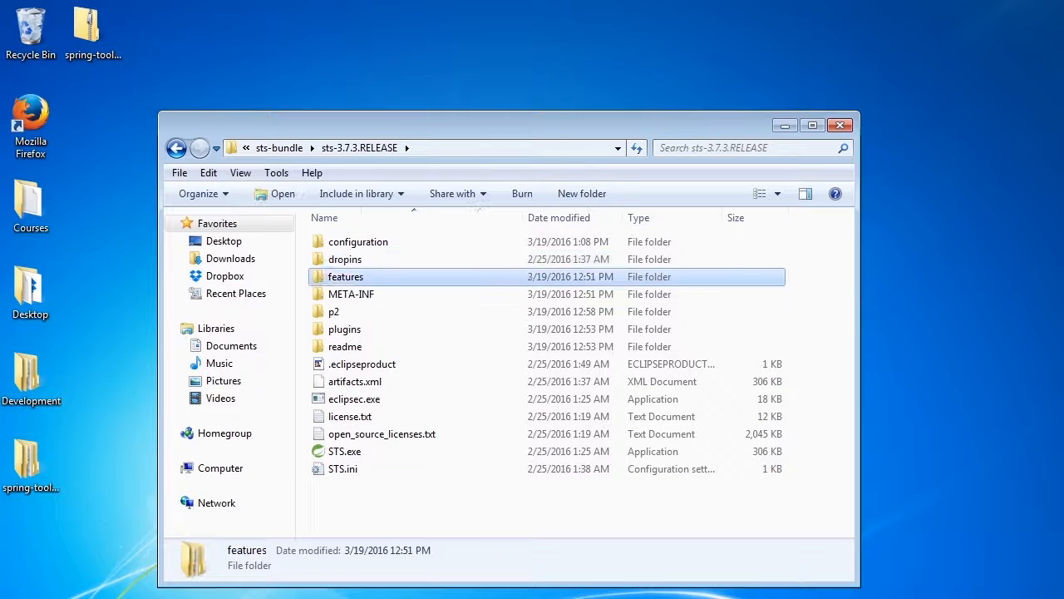
key("Down")
key("Down")
key("Down")
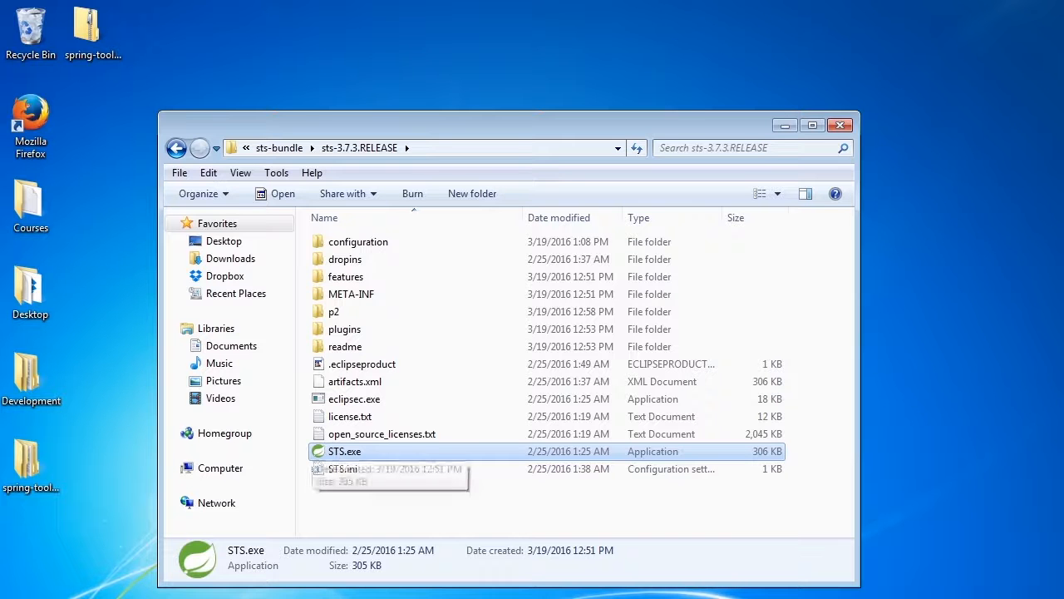
key("Return")
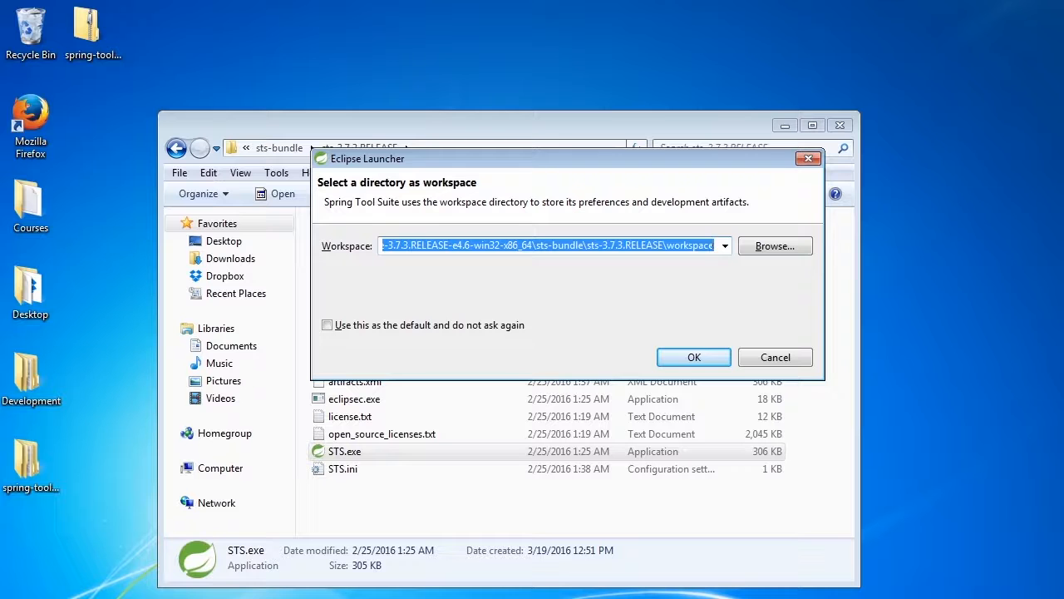
Create a folder named sts-workspace on the Desktop and start Spring Tool Suite with it as the default workspace, without asking again.
left_click(782, 247)
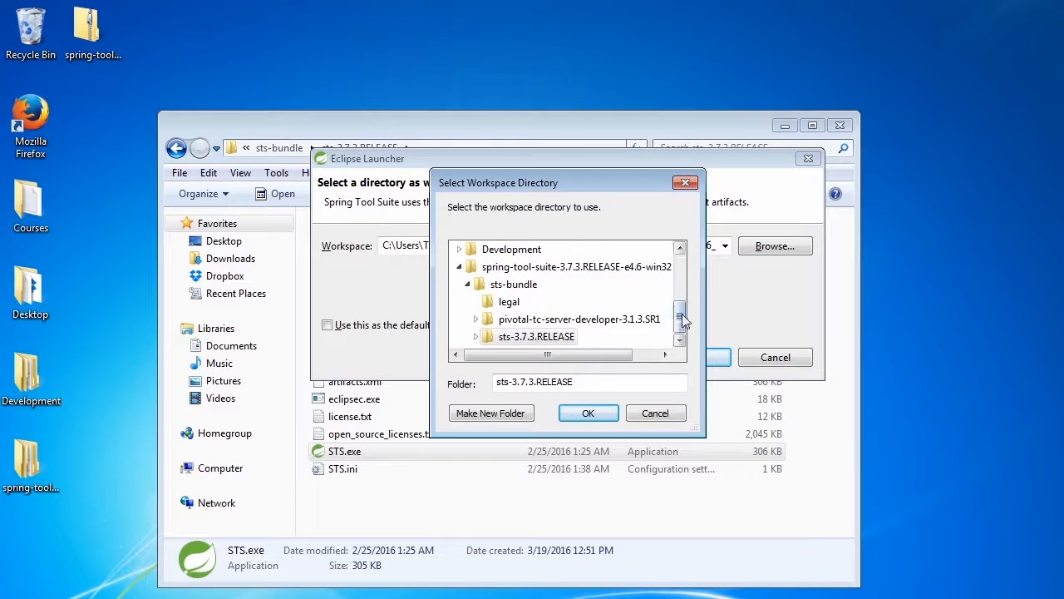
scroll(679, 252, "up", 5)
left_click(486, 252)
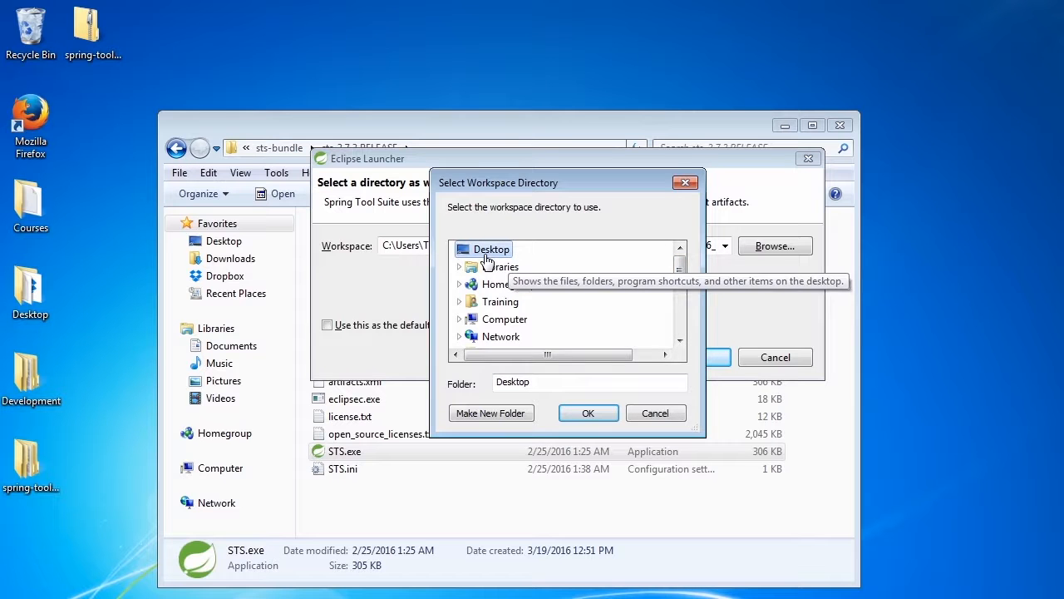
left_click(484, 416)
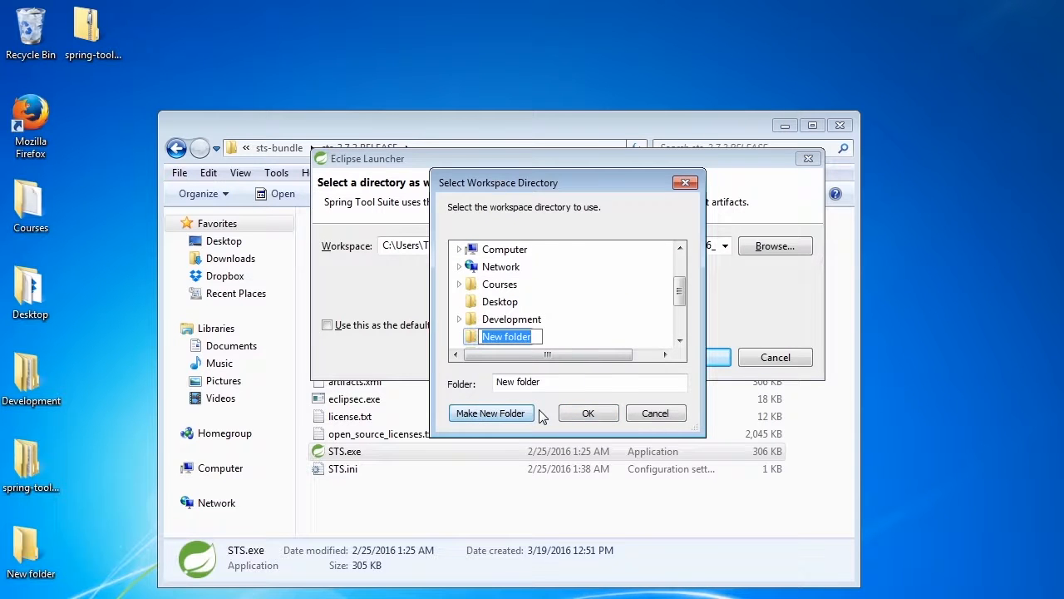
type("sts-wo")
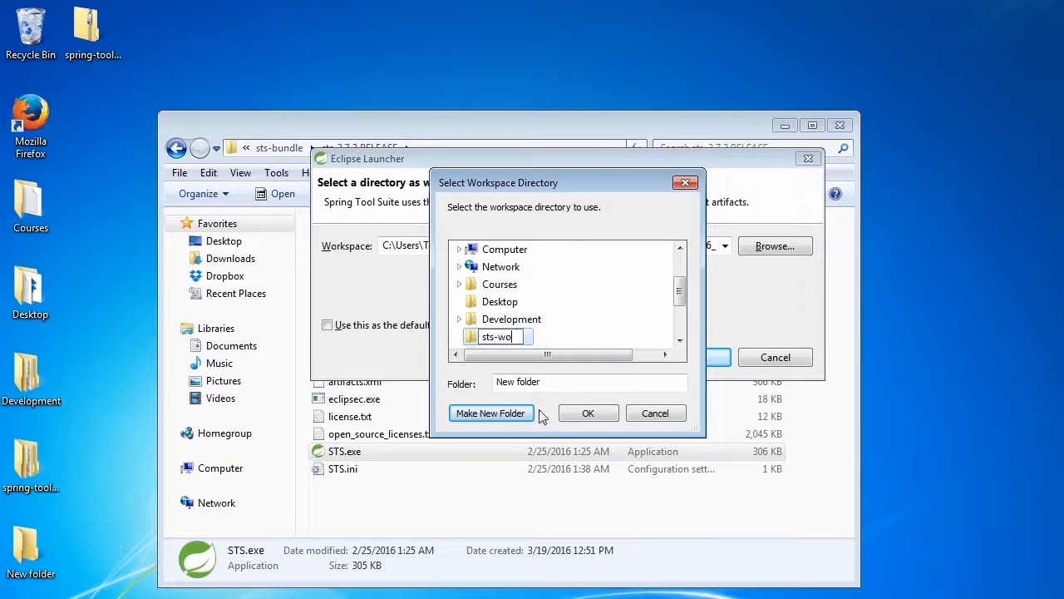
type("rkspace")
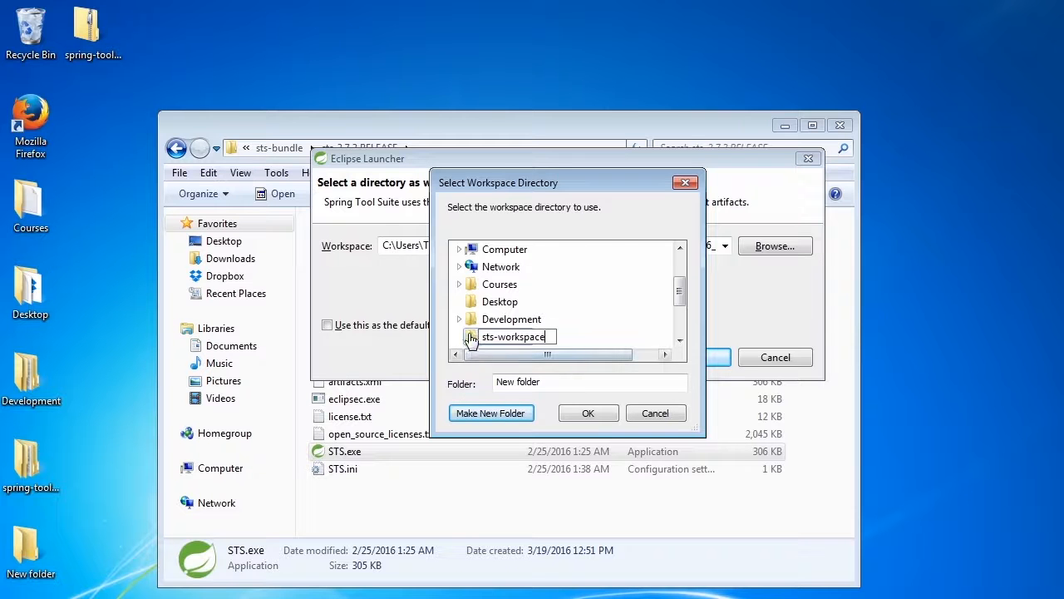
left_click(470, 338)
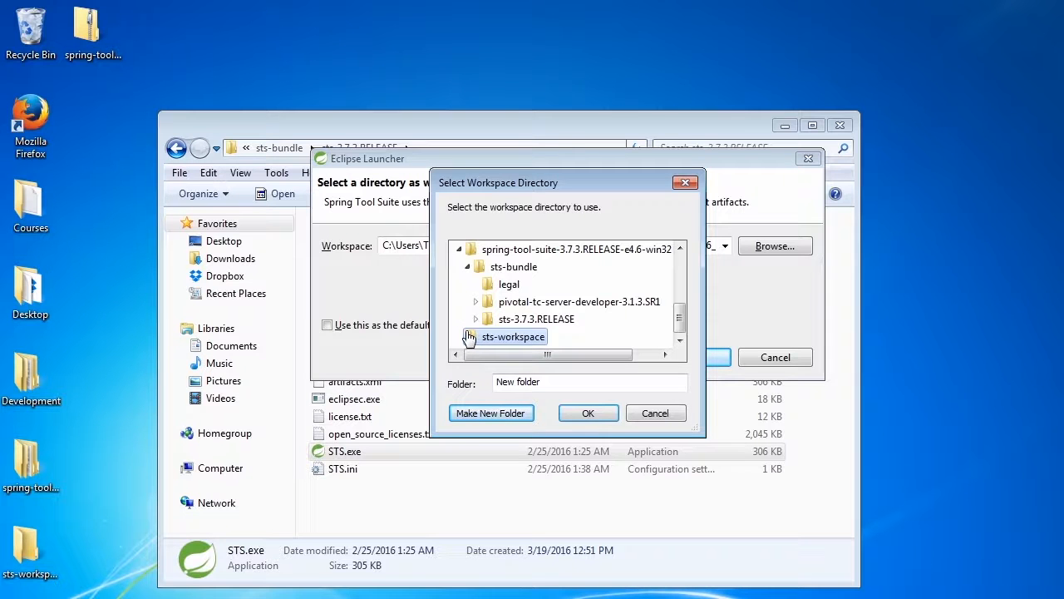
left_click(582, 415)
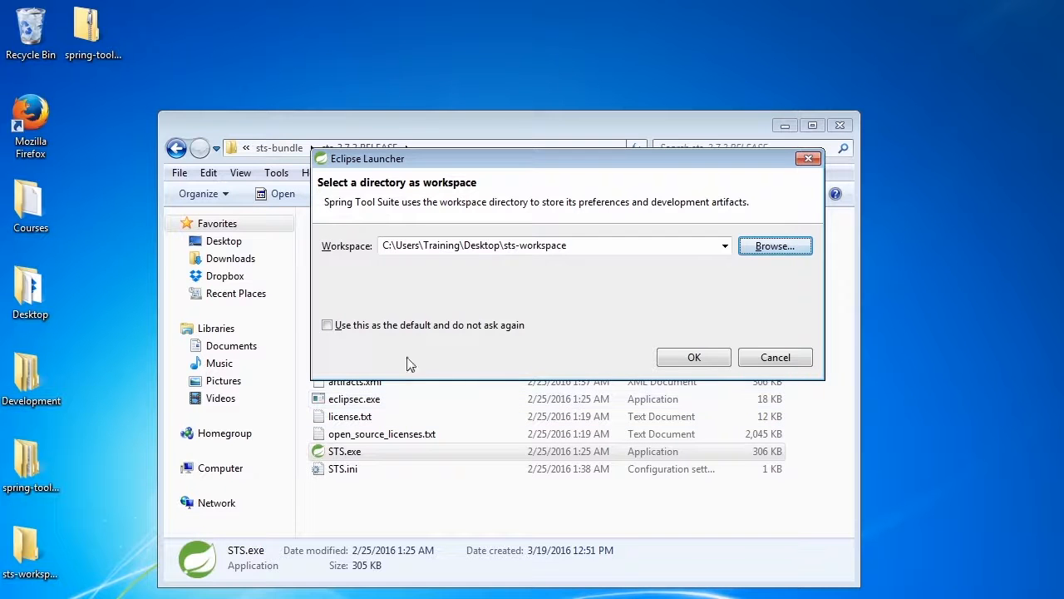
left_click(325, 326)
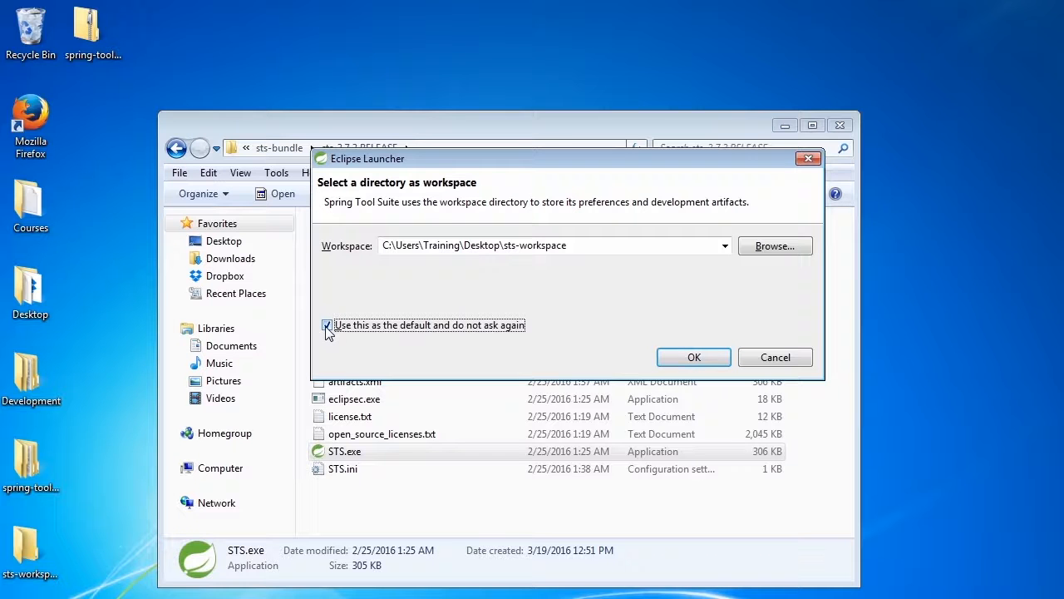
left_click(675, 356)
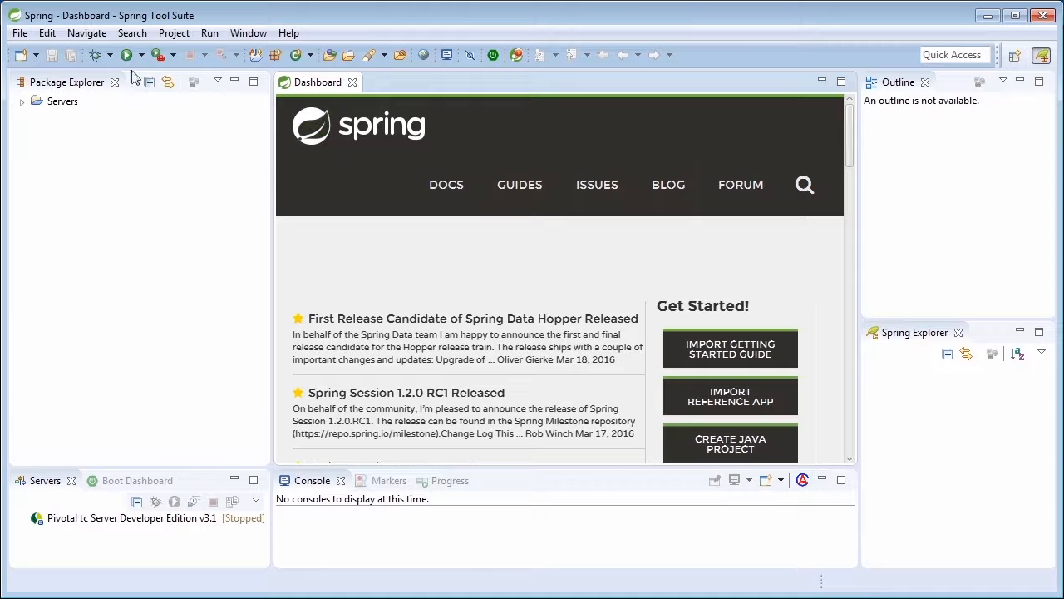
left_click(20, 33)
mouse_move(25, 51)
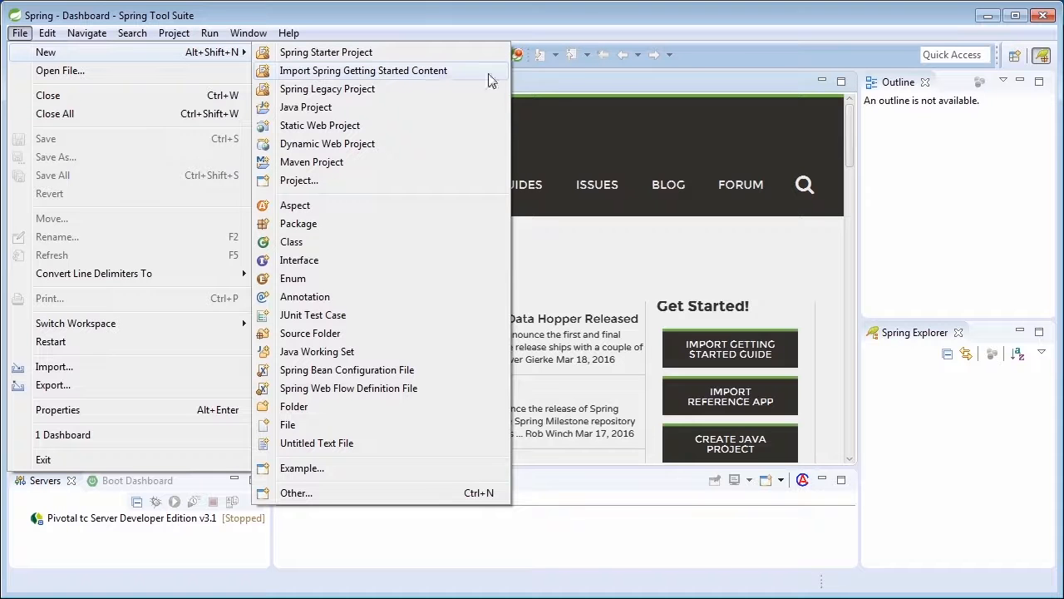
left_click(819, 99)
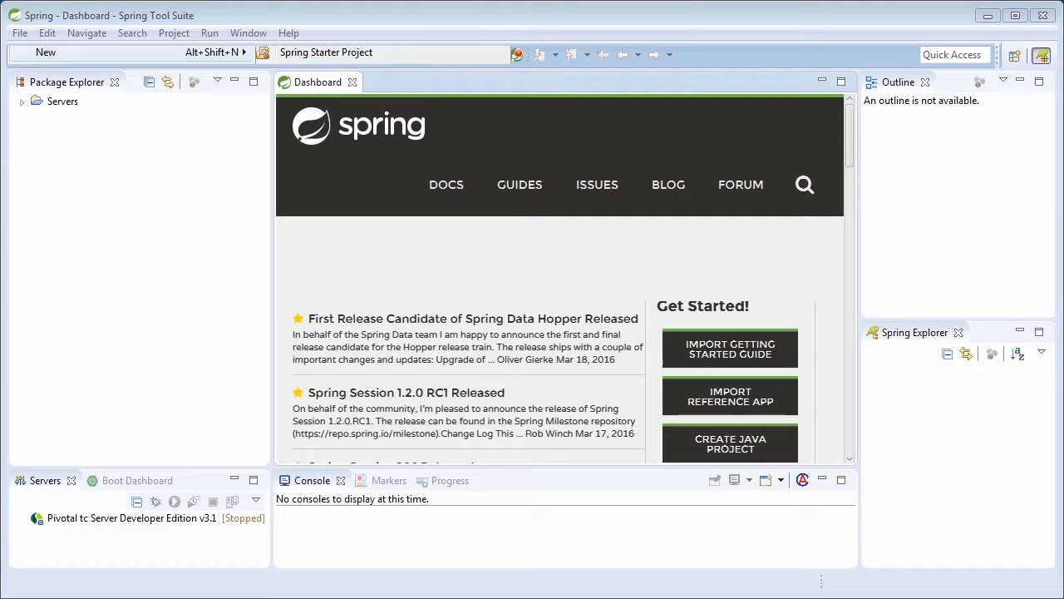